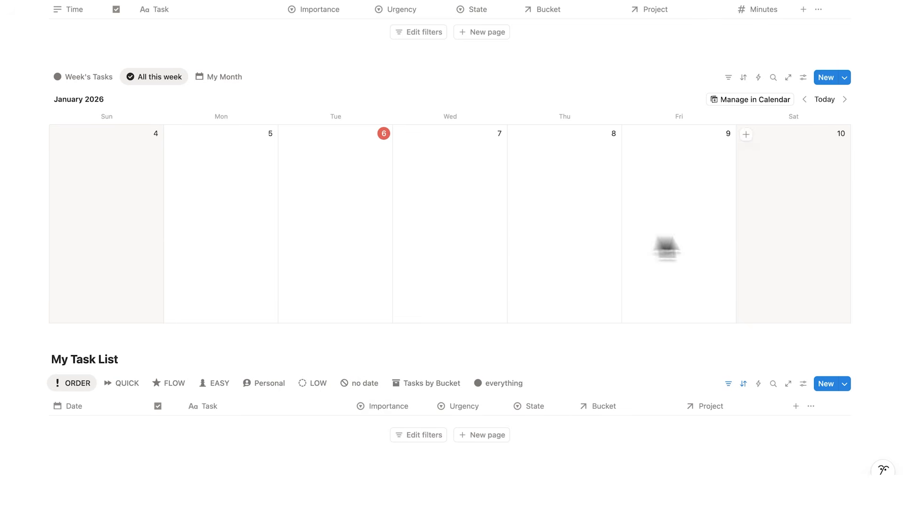
# Step: Look through the ORDER, QUICK, FLOW, EASY and Personal views of My Task List
pyautogui.scroll(-3, 658, 258)
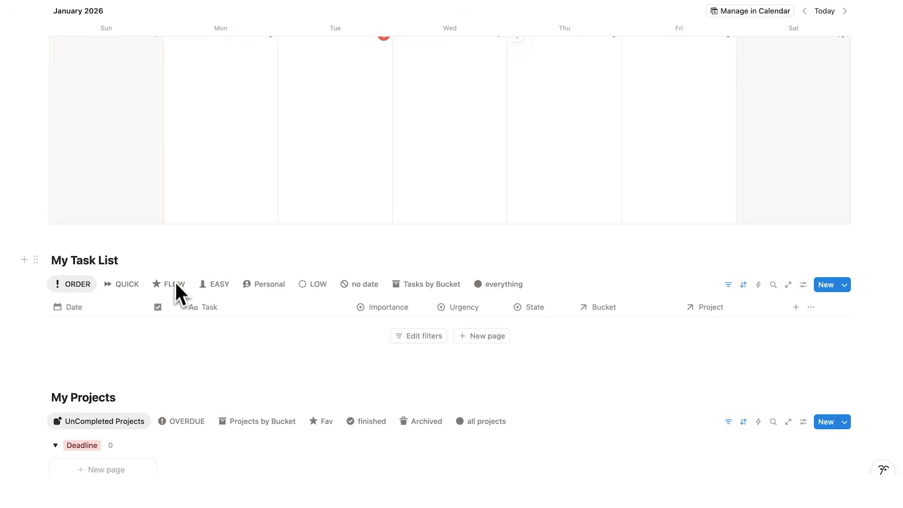
pyautogui.scroll(1, 170, 272)
pyautogui.click(121, 331)
pyautogui.click(170, 332)
pyautogui.click(214, 332)
pyautogui.click(254, 330)
pyautogui.scroll(1, 188, 339)
pyautogui.click(90, 350)
pyautogui.click(119, 351)
pyautogui.click(221, 348)
pyautogui.click(91, 350)
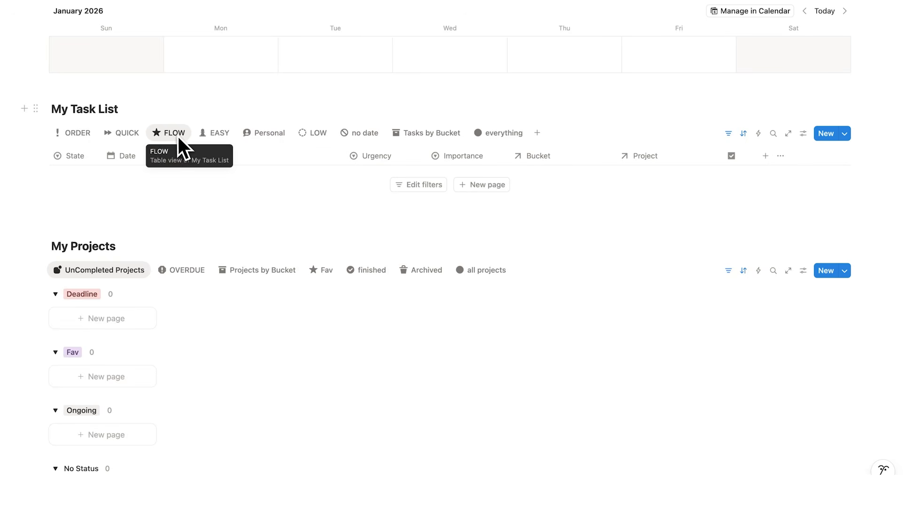
# Step: Inspect the filter rules and view options of the FLOW view in My Task List
pyautogui.click(176, 139)
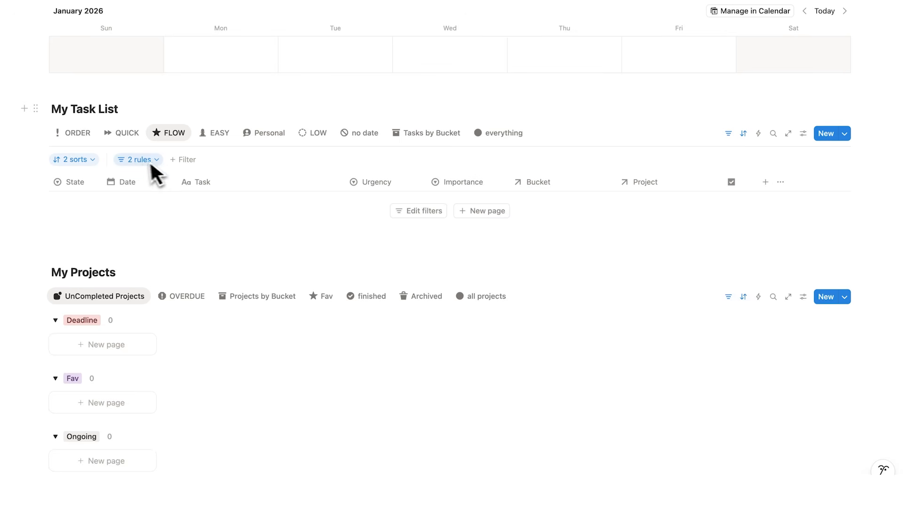
pyautogui.click(156, 160)
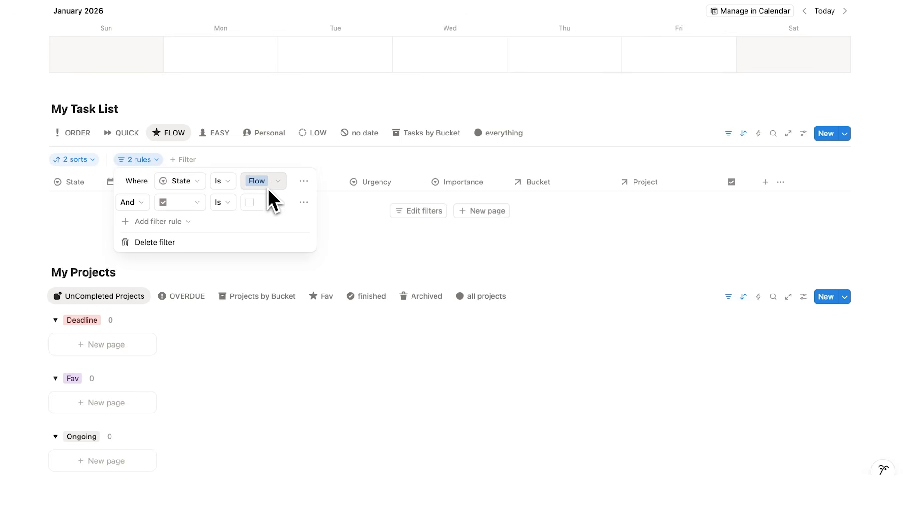
pyautogui.click(168, 132)
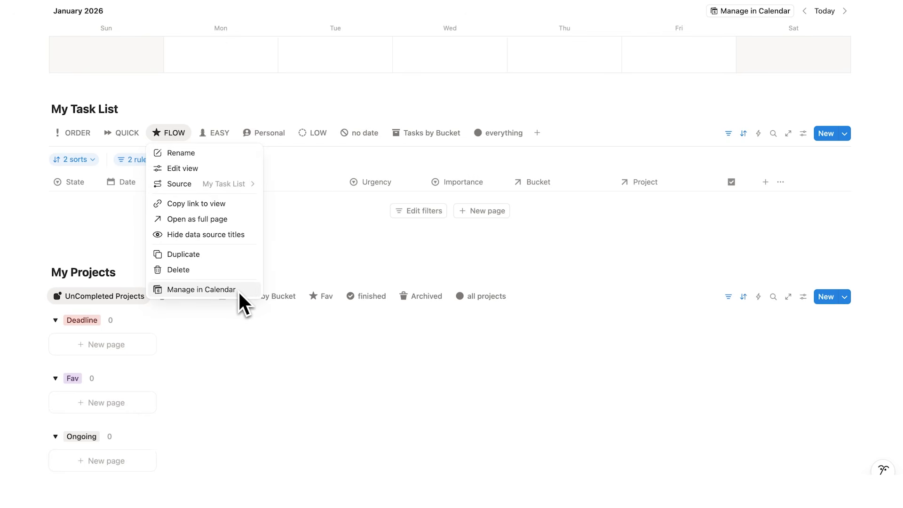
pyautogui.click(207, 133)
pyautogui.click(211, 136)
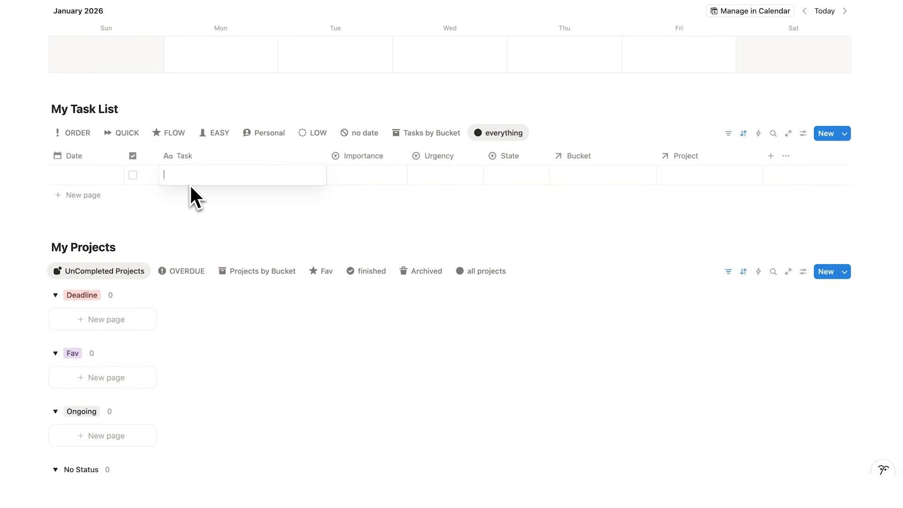
# Step: Add a task named Task 1 in the everything view of My Task List and return to the FLOW view
pyautogui.write('Task 1')
pyautogui.press('Return')
pyautogui.click(271, 226)
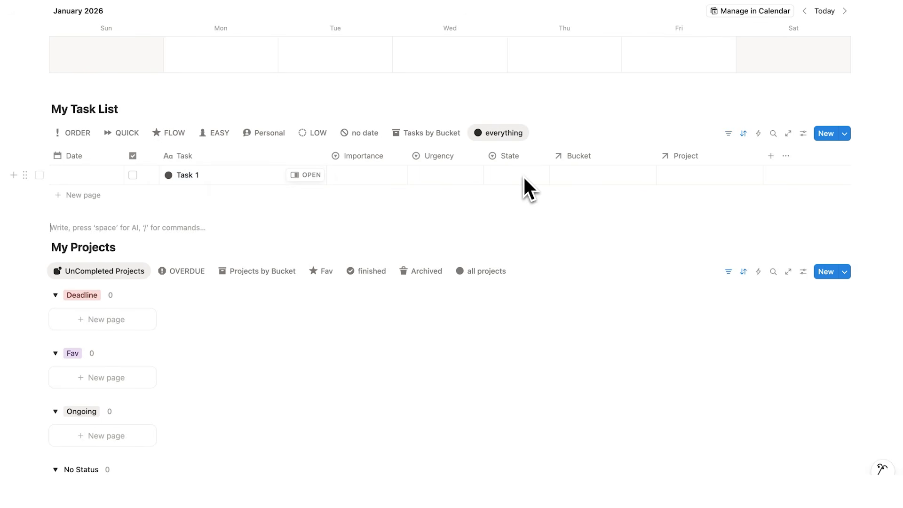
pyautogui.click(180, 137)
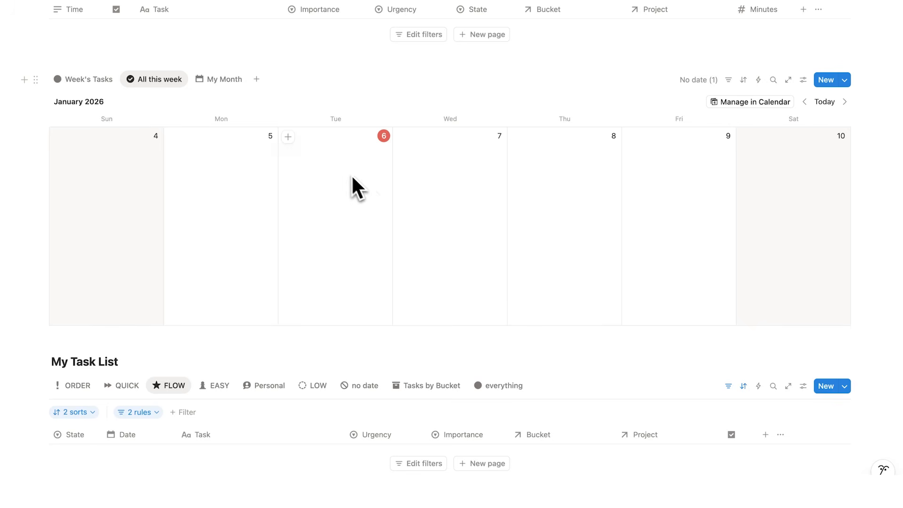
# Step: Duplicate the All this week calendar view, rename the copy Work and place it before My Month
pyautogui.scroll(6, 311, 160)
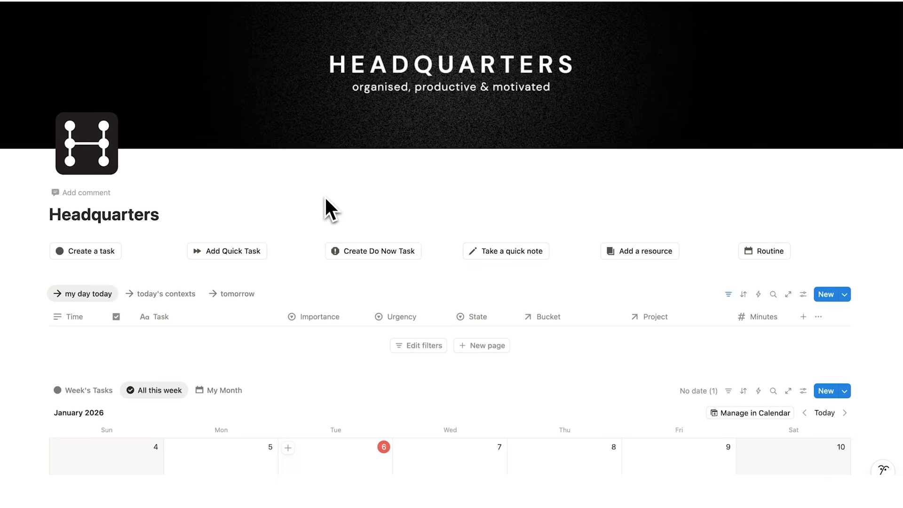
pyautogui.scroll(-5, 324, 196)
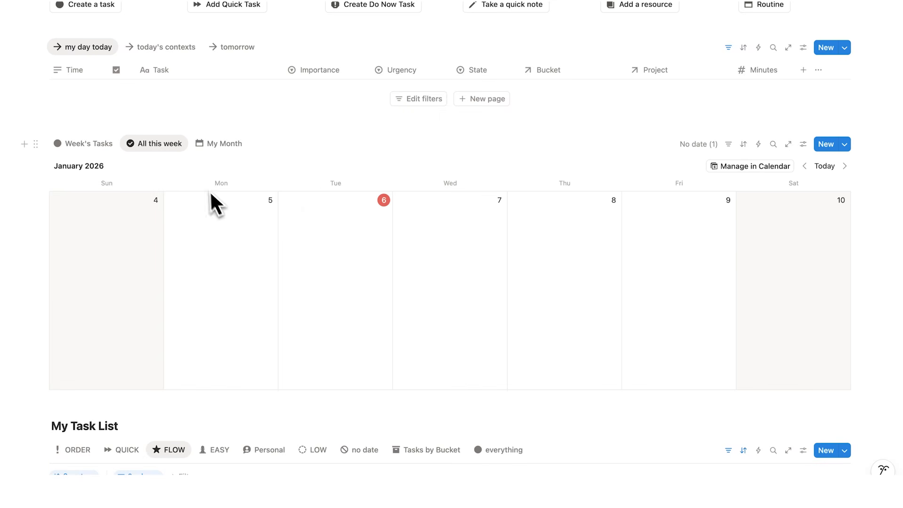
pyautogui.click(168, 145)
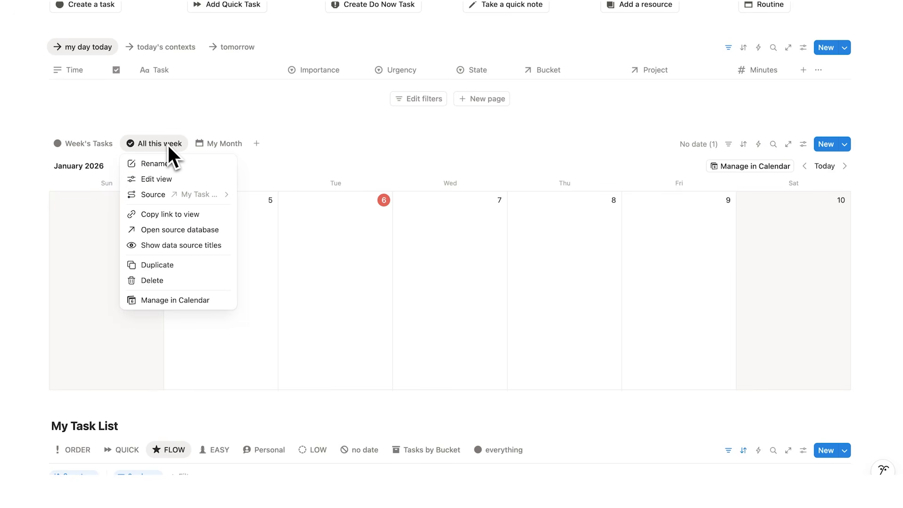
pyautogui.click(173, 264)
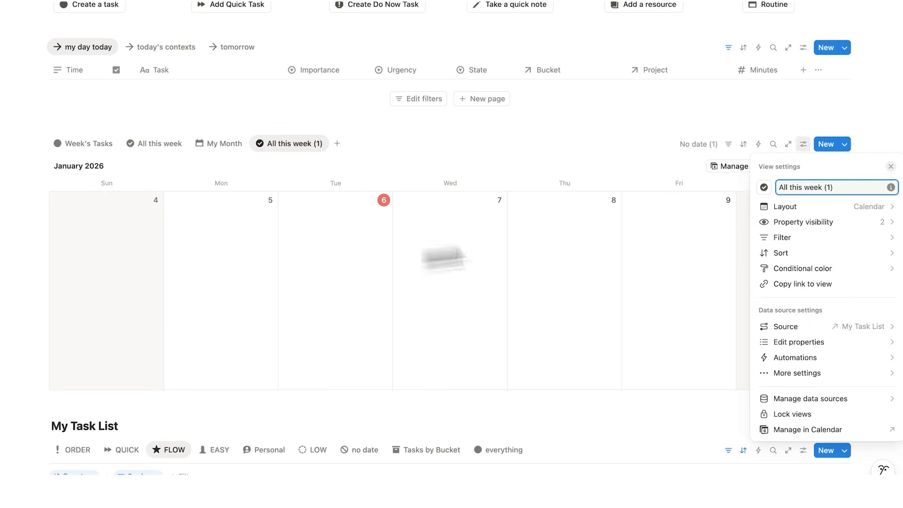
pyautogui.write('Work')
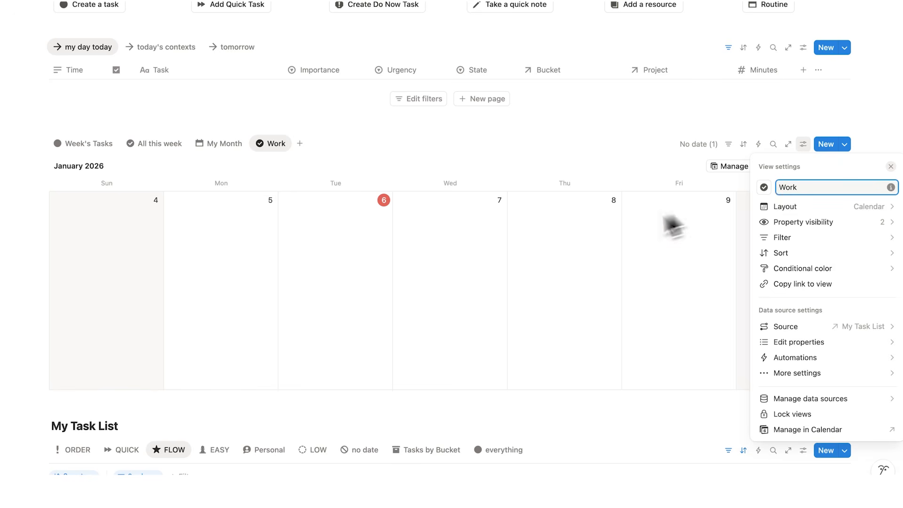
pyautogui.click(602, 231)
pyautogui.moveTo(278, 147); pyautogui.dragTo(222, 147)
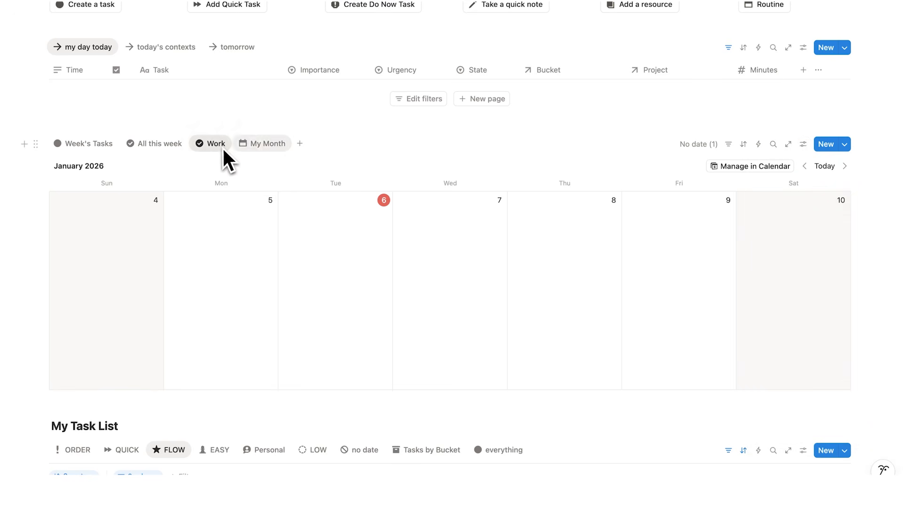
# Step: Filter the Work view to tasks whose State is not Personal and open it in Notion Calendar
pyautogui.click(729, 148)
pyautogui.click(753, 313)
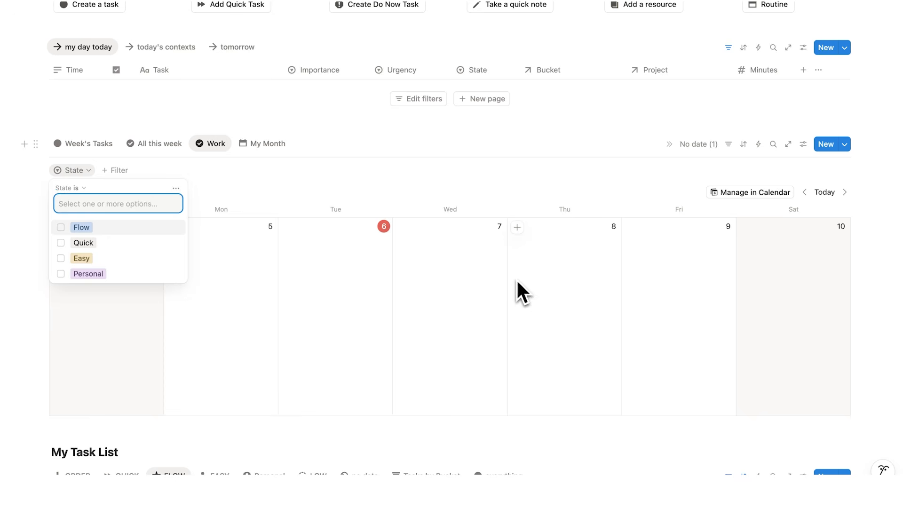
pyautogui.click(75, 189)
pyautogui.click(89, 215)
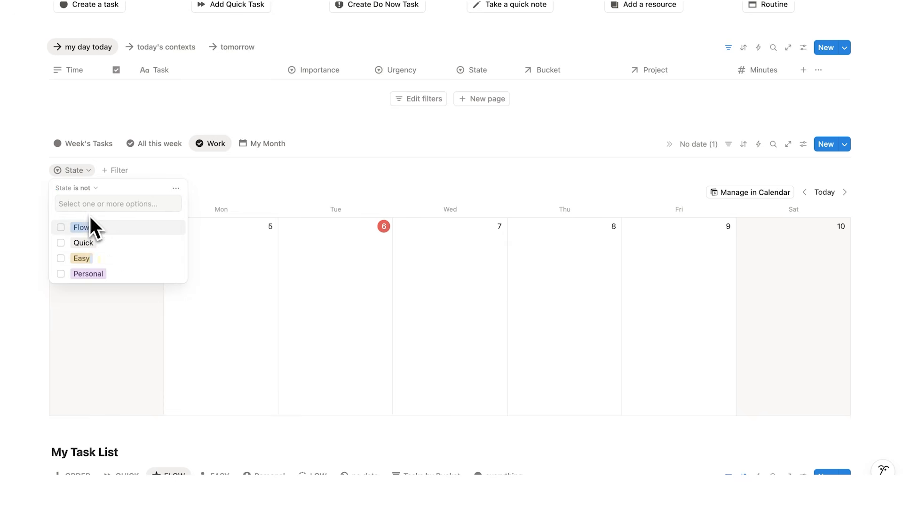
pyautogui.click(96, 271)
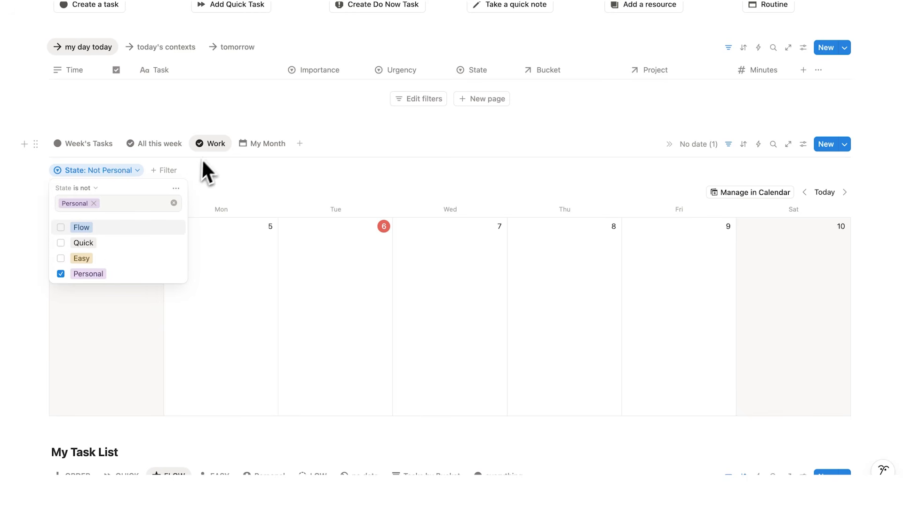
pyautogui.click(211, 151)
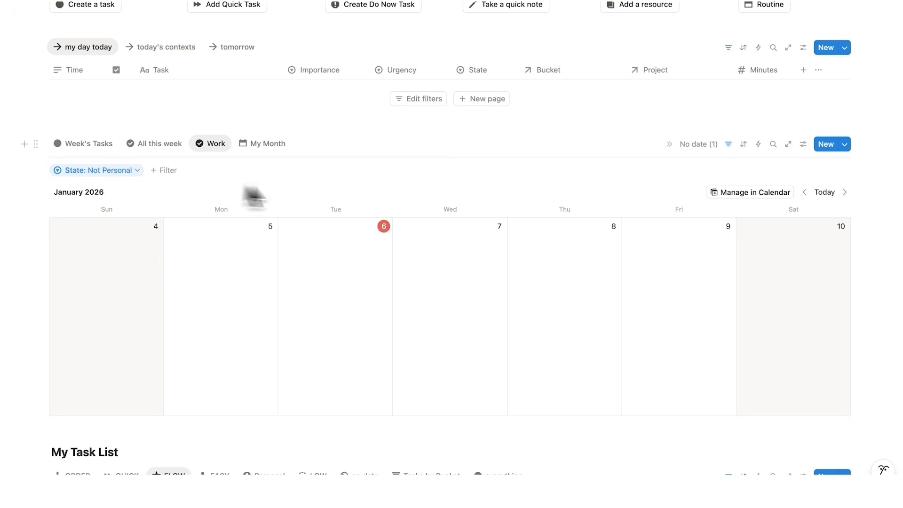
pyautogui.click(720, 193)
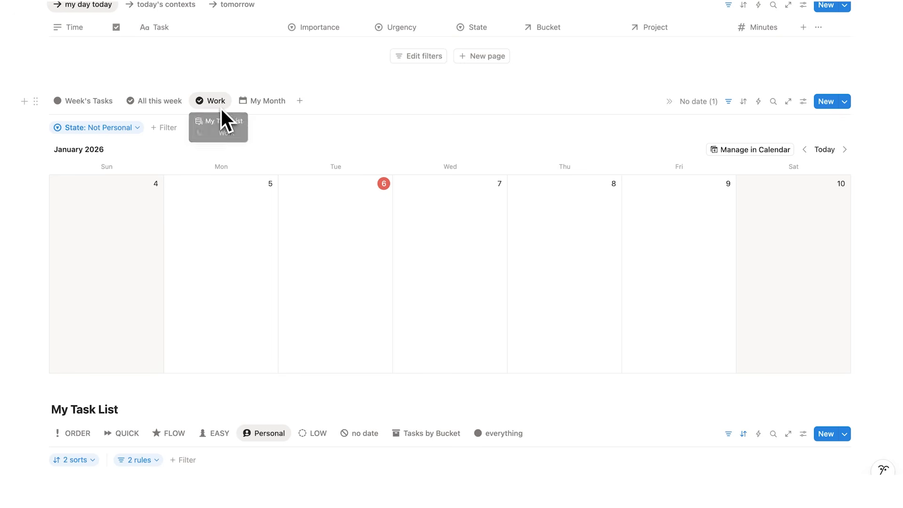
# Step: Duplicate the Work view, rename the copy Personal and place it before My Month
pyautogui.click(219, 105)
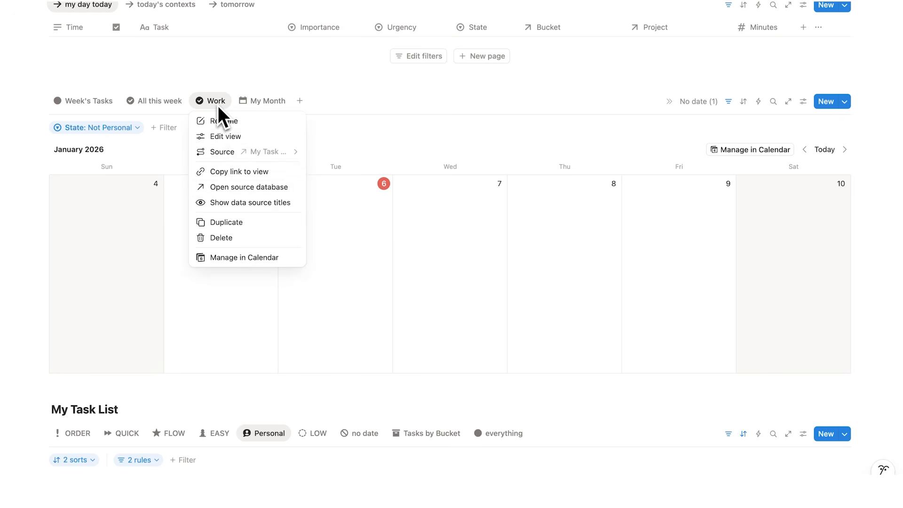
pyautogui.click(233, 224)
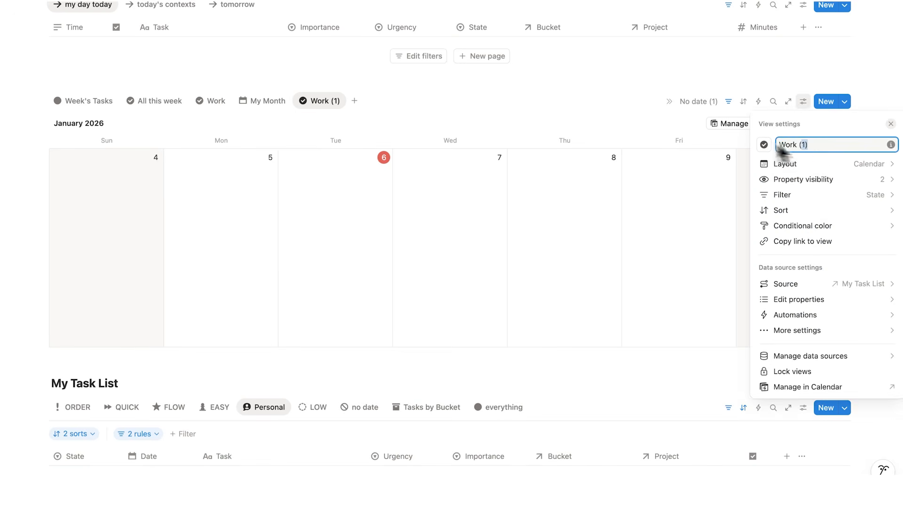
pyautogui.write('Personal')
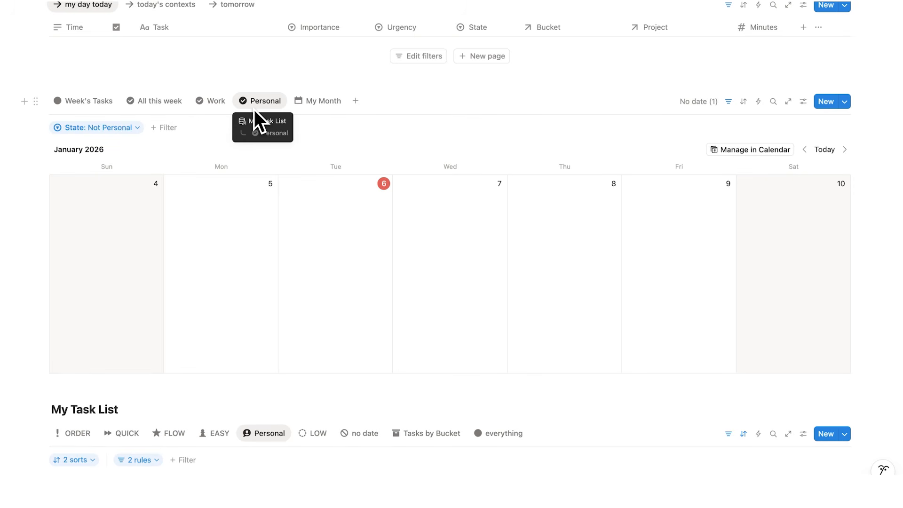
# Step: Change the Personal view's filter to State is Personal and open the view in Notion Calendar
pyautogui.click(118, 132)
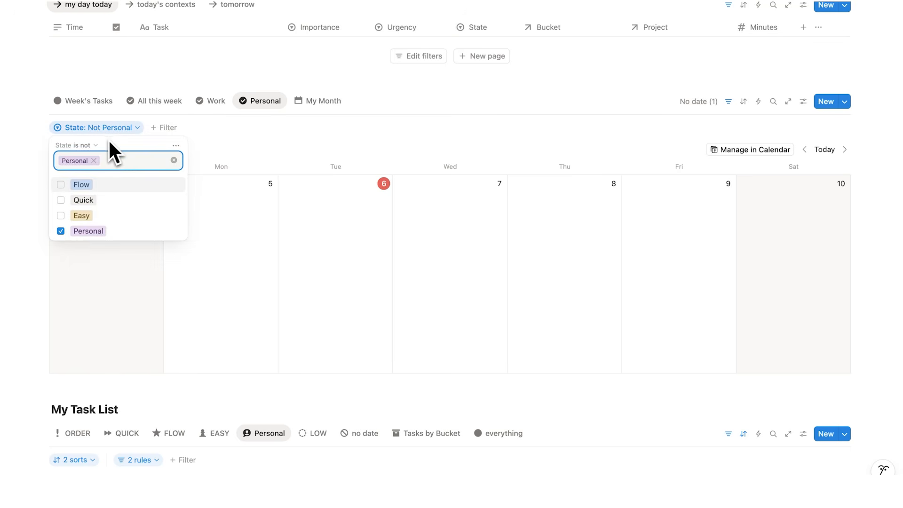
pyautogui.click(95, 146)
pyautogui.click(97, 162)
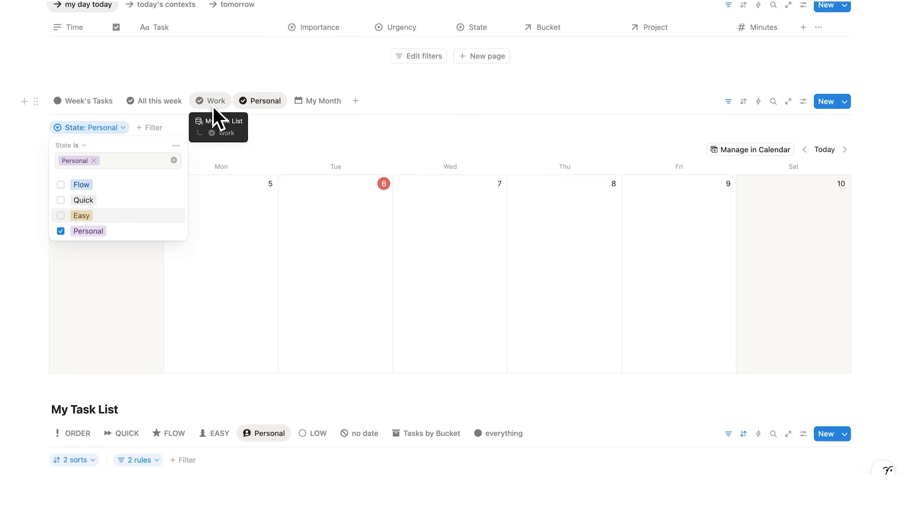
pyautogui.click(260, 107)
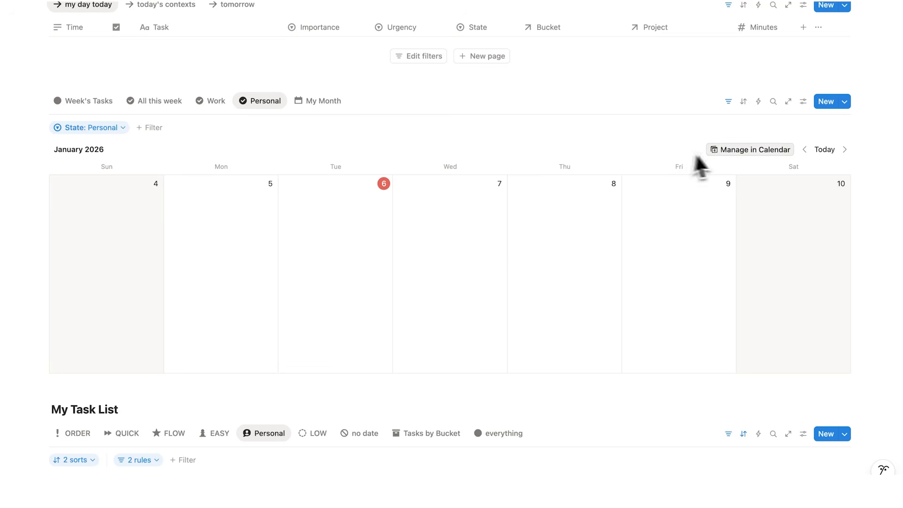
pyautogui.click(721, 155)
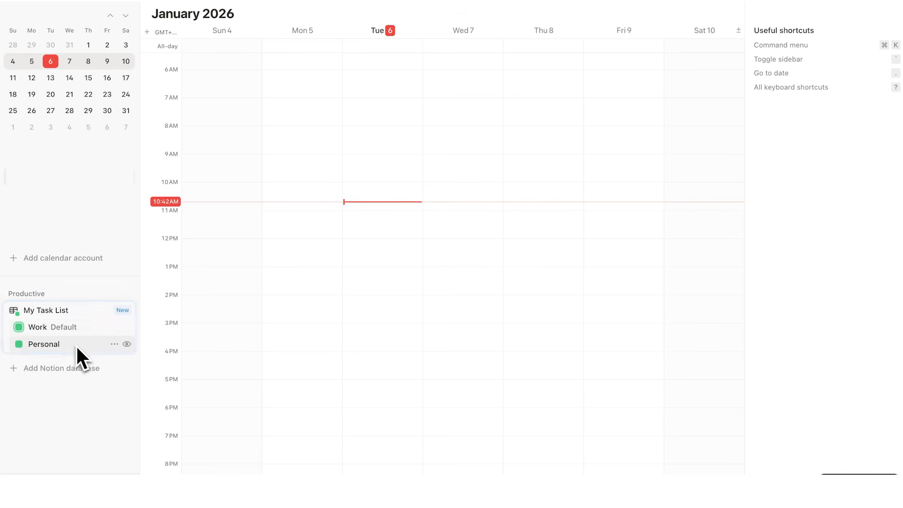
# Step: Set the color of the Work calendar under My Task List to Red
pyautogui.click(115, 327)
pyautogui.moveTo(145, 339)
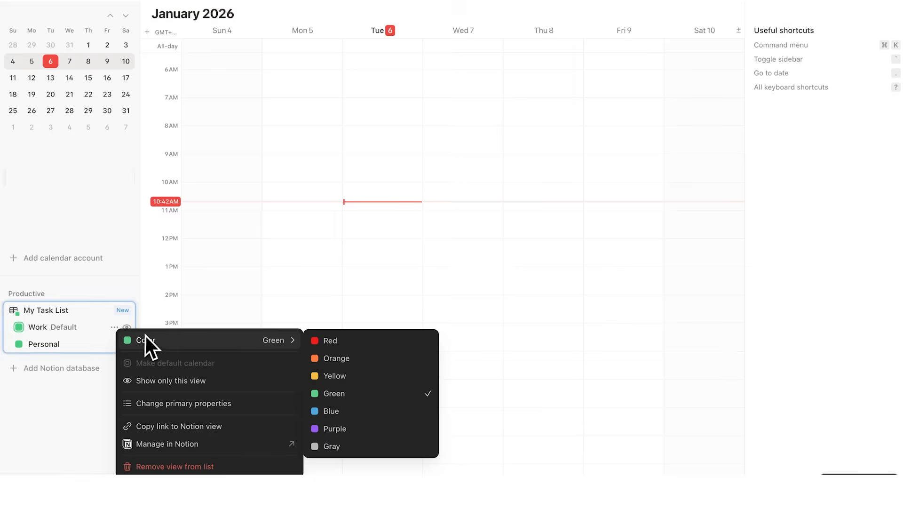
pyautogui.click(316, 341)
pyautogui.click(243, 308)
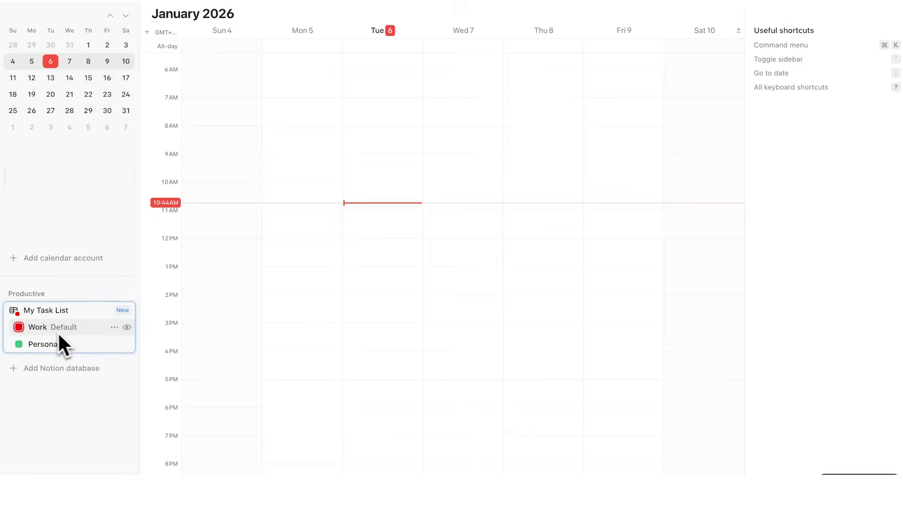
# Step: Create a Work entry named Task 2 on Tuesday, January 6 from 11 AM to 1 PM
pyautogui.moveTo(369, 214); pyautogui.dragTo(366, 267)
pyautogui.write('Task 2')
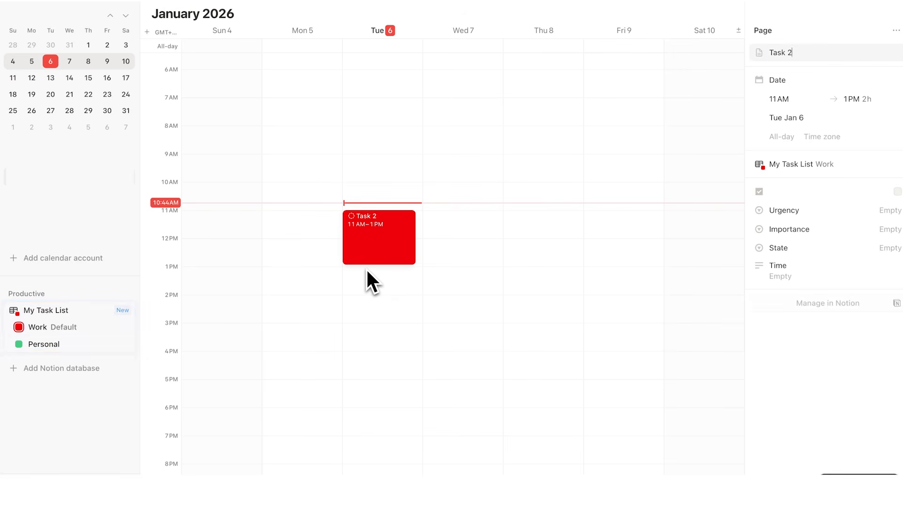
pyautogui.press('Return')
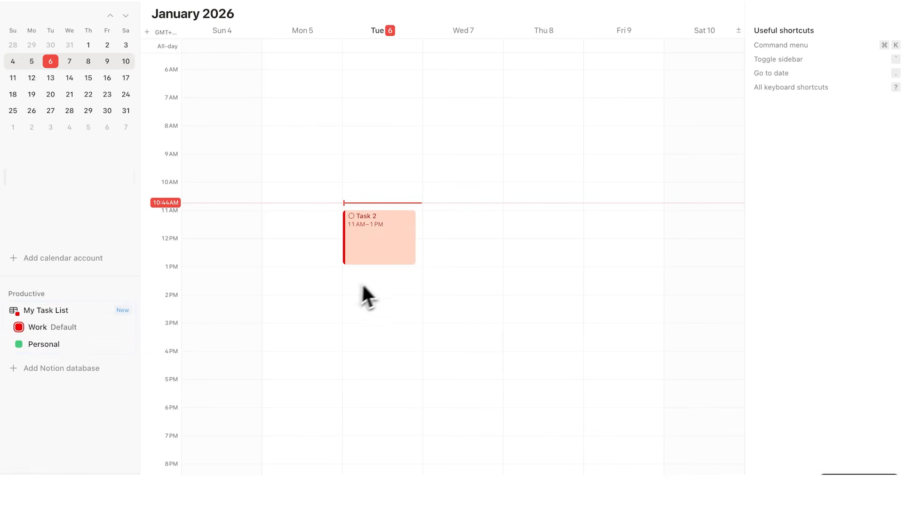
# Step: Create an entry named Tennis on Tuesday, January 6 from 1 to 2 PM and assign it to My Task List Personal
pyautogui.click(383, 268)
pyautogui.write('Tennis')
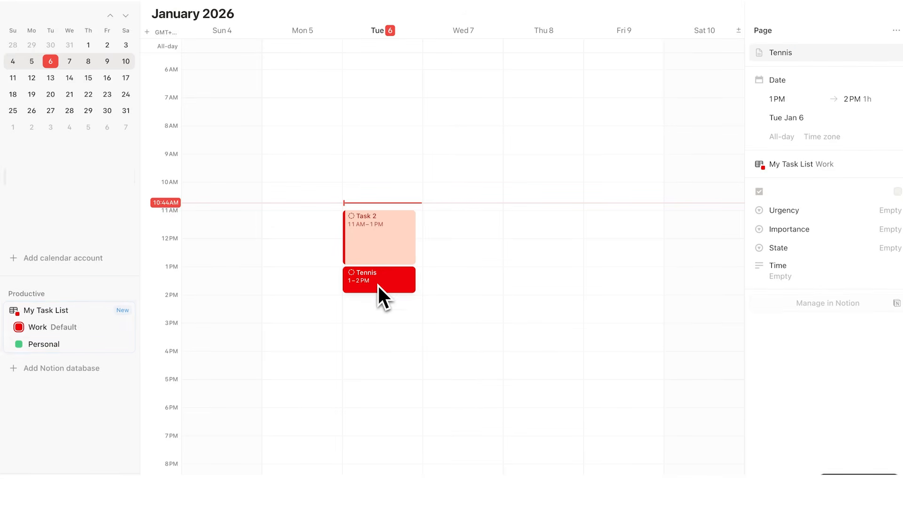
pyautogui.press('Return')
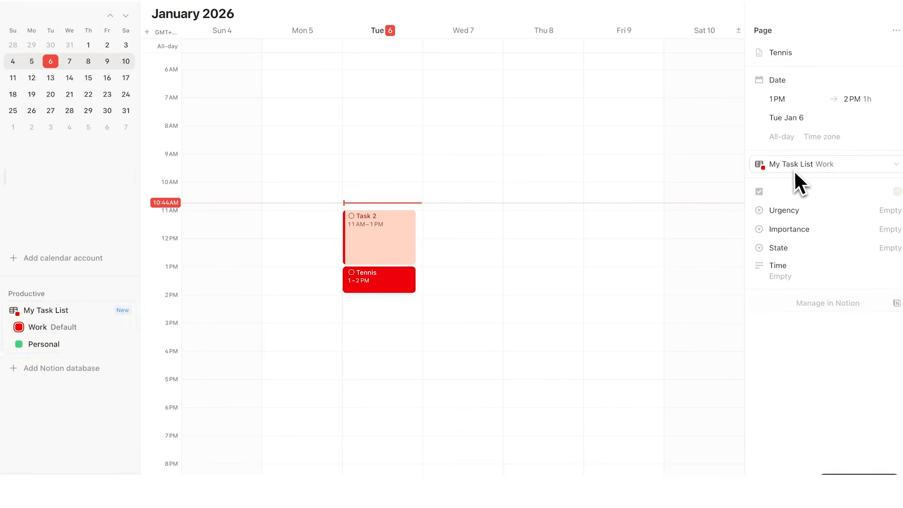
pyautogui.click(826, 165)
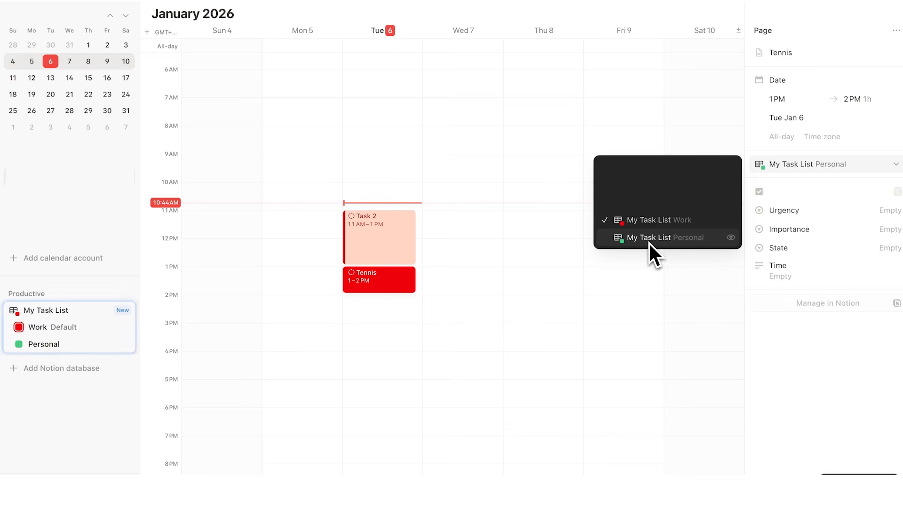
pyautogui.click(649, 238)
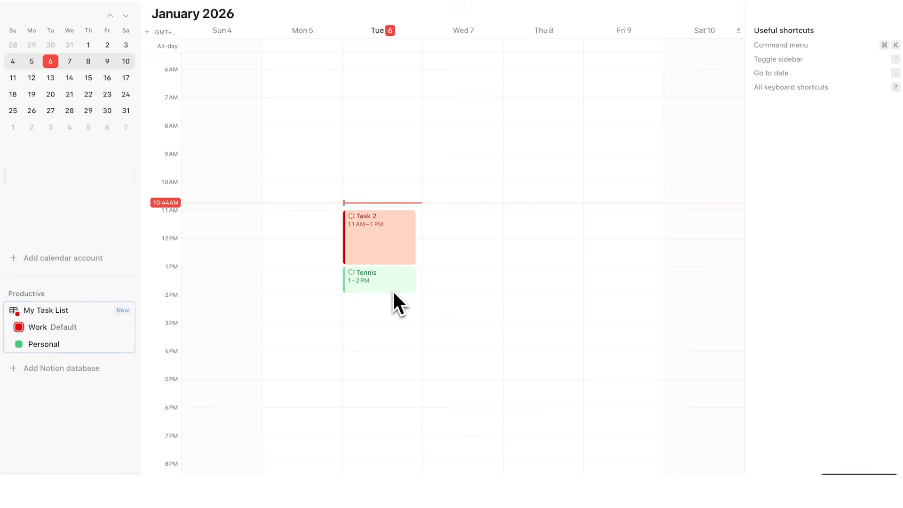
# Step: Open the details of the Task 2 entry in the calendar
pyautogui.click(392, 246)
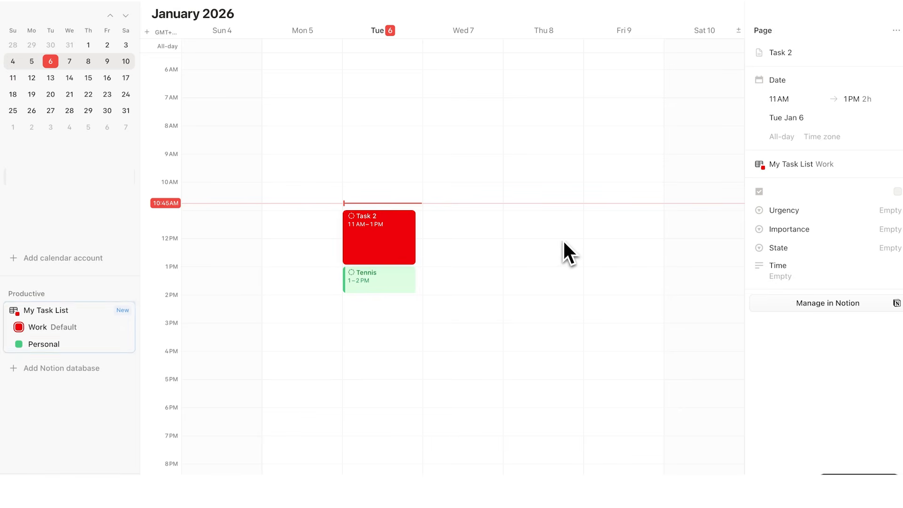
# Step: Mark the Task 2 entry as completed in its details and close them
pyautogui.click(784, 213)
pyautogui.press('Escape')
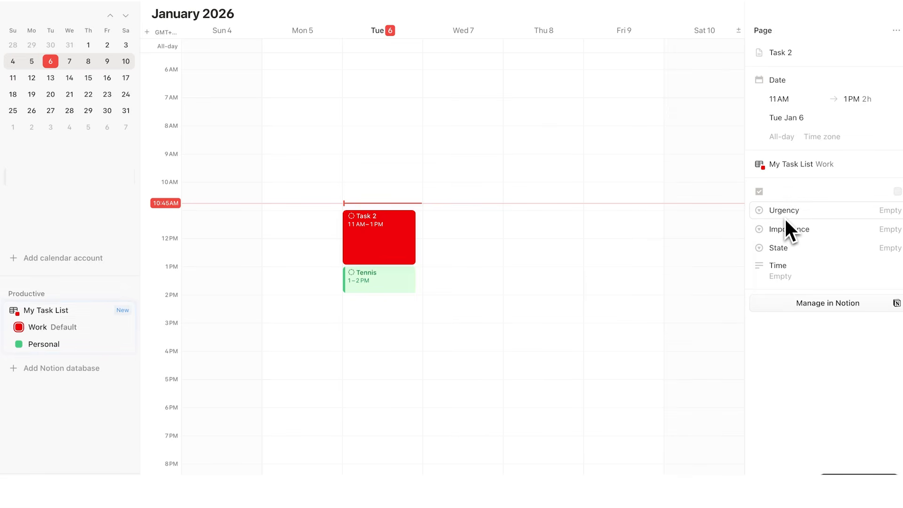
pyautogui.click(897, 191)
pyautogui.click(712, 235)
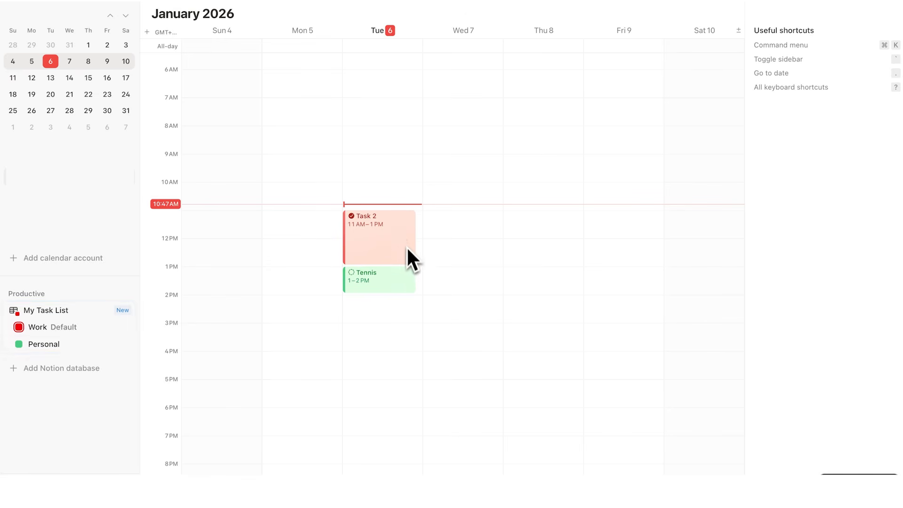
# Step: Extend the Tennis entry on Tuesday, January 6 to end at 3 PM
pyautogui.moveTo(401, 291); pyautogui.dragTo(396, 323)
pyautogui.click(467, 314)
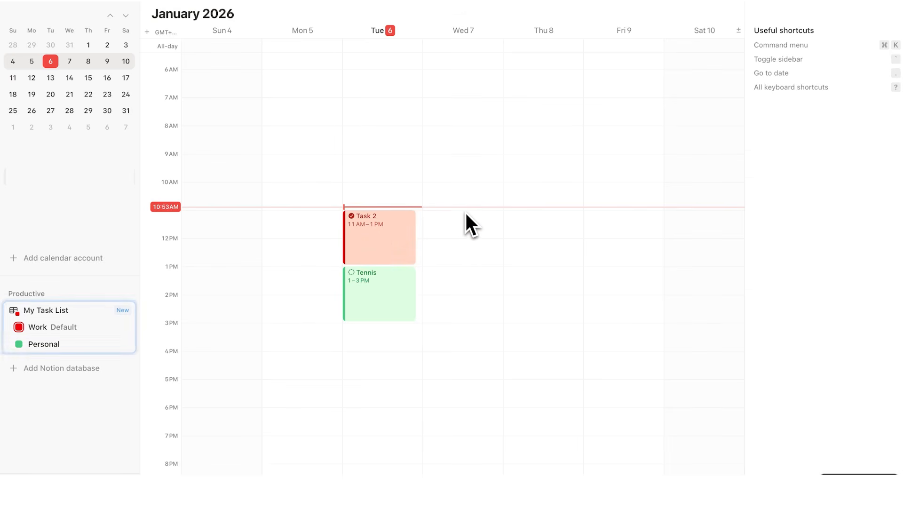
# Step: Create a Work entry named Task A on Wednesday, January 7 from 11 AM to 1 PM
pyautogui.moveTo(464, 213); pyautogui.dragTo(467, 266)
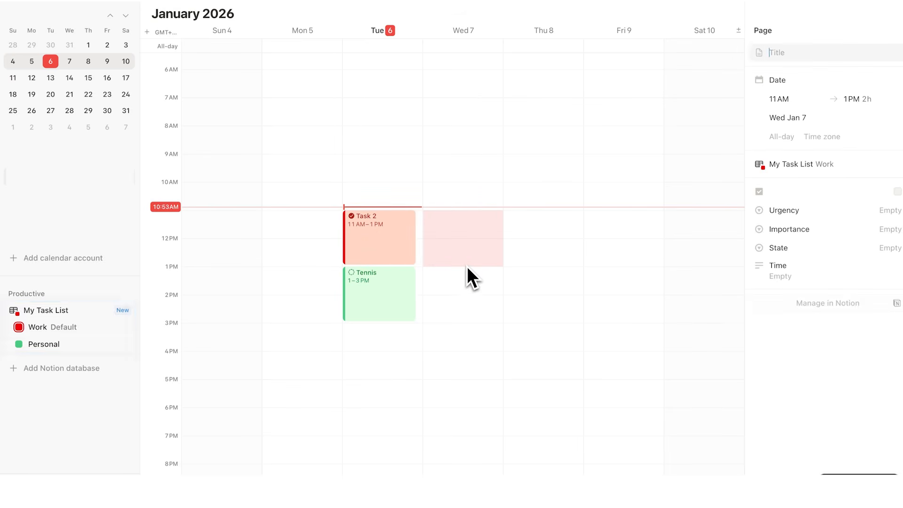
pyautogui.write('Task A')
pyautogui.press('Return')
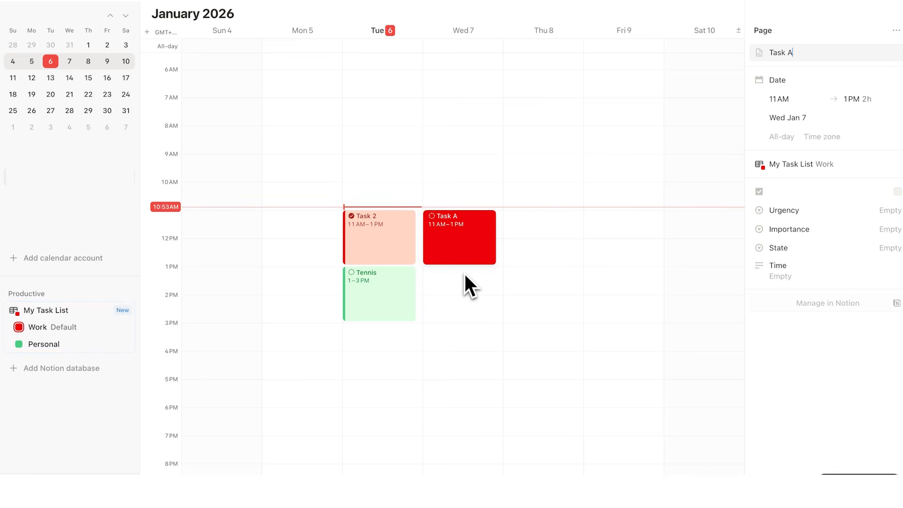
pyautogui.press('Escape')
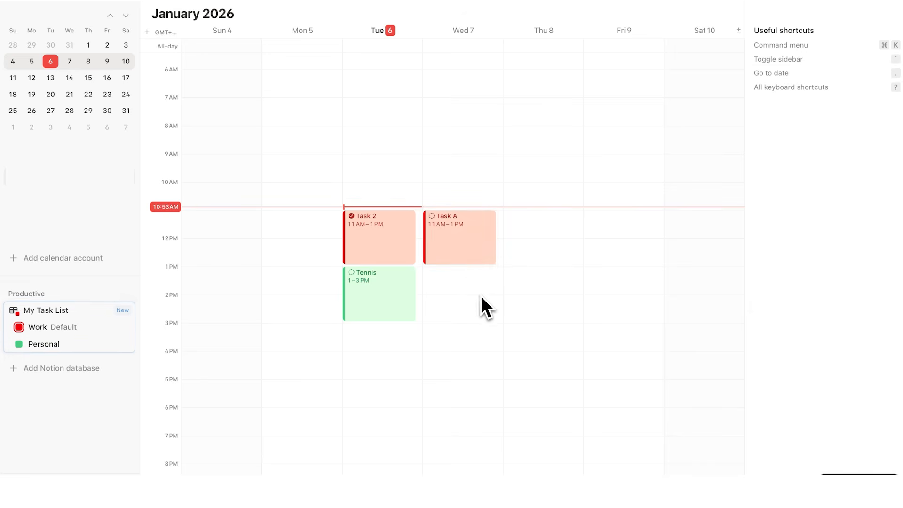
# Step: Move the Task A entry on Wednesday, January 7 to 1–3 PM
pyautogui.moveTo(460, 249); pyautogui.dragTo(468, 312)
pyautogui.moveTo(467, 312)
pyautogui.mouseDown()
pyautogui.moveTo(555, 312)
pyautogui.moveTo(468, 310)
pyautogui.mouseUp()
pyautogui.click(574, 308)
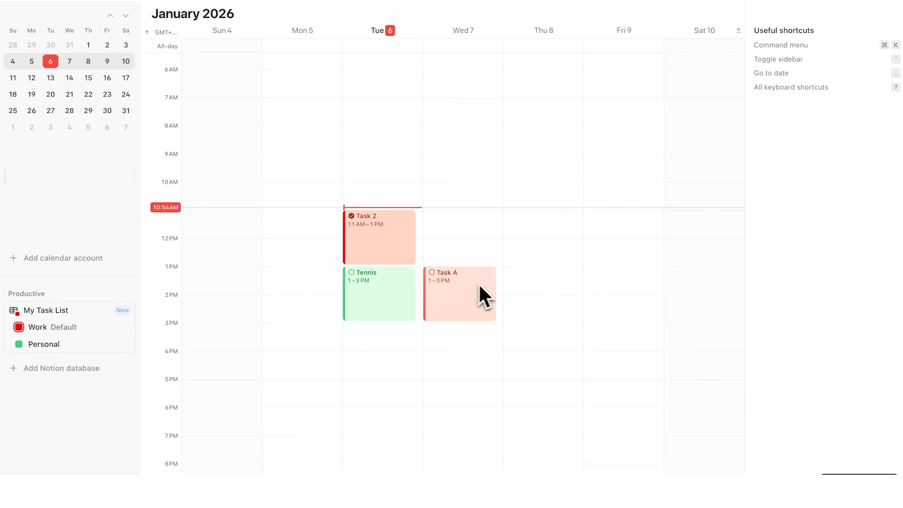
# Step: Add a task named Task B to the Work calendar's task list and schedule it on Wednesday, January 7
pyautogui.click(83, 327)
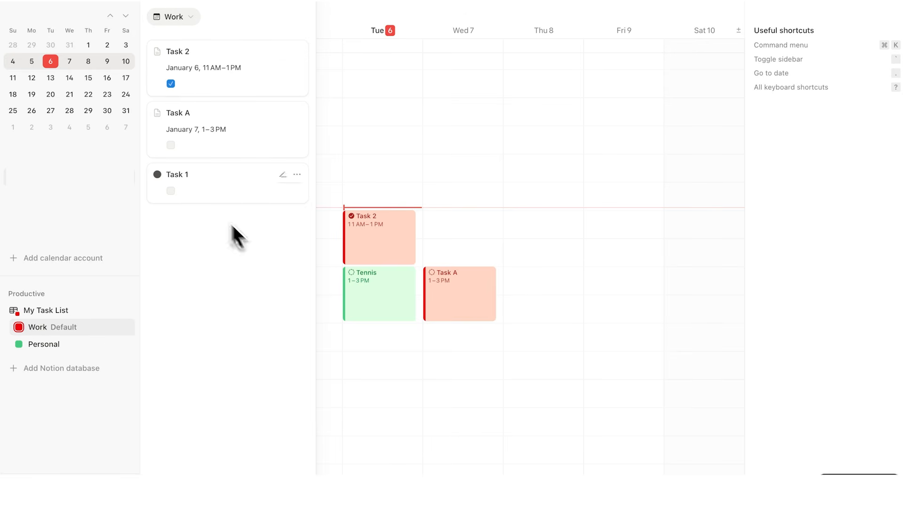
pyautogui.click(210, 153)
pyautogui.write('Task B')
pyautogui.click(207, 283)
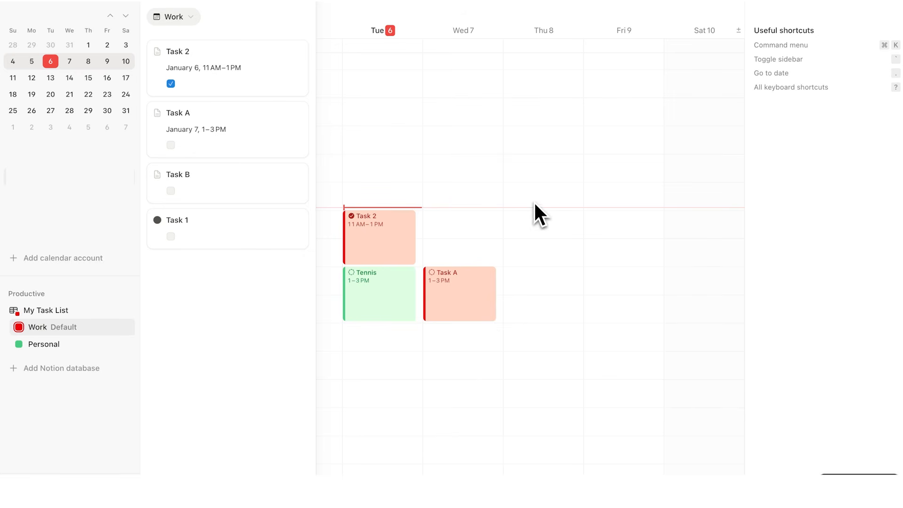
pyautogui.moveTo(196, 176); pyautogui.dragTo(450, 238)
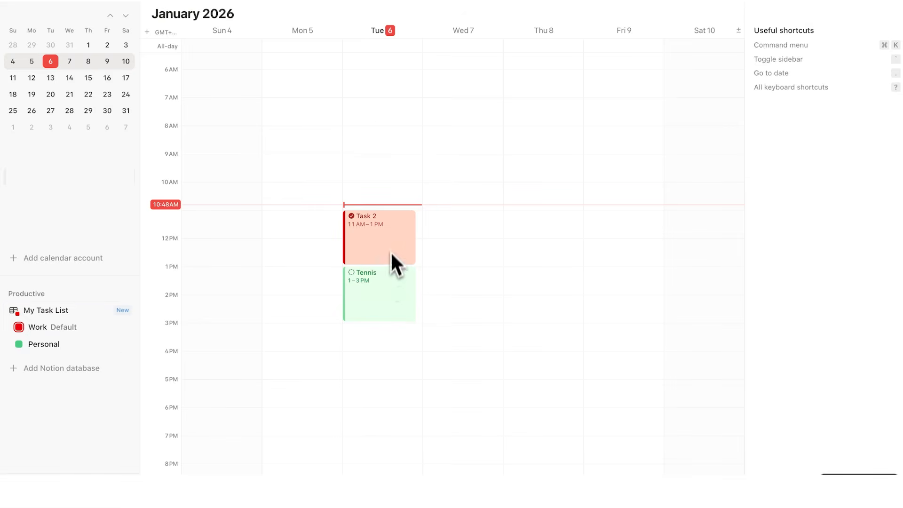
pyautogui.click(391, 241)
pyautogui.click(386, 282)
pyautogui.click(383, 252)
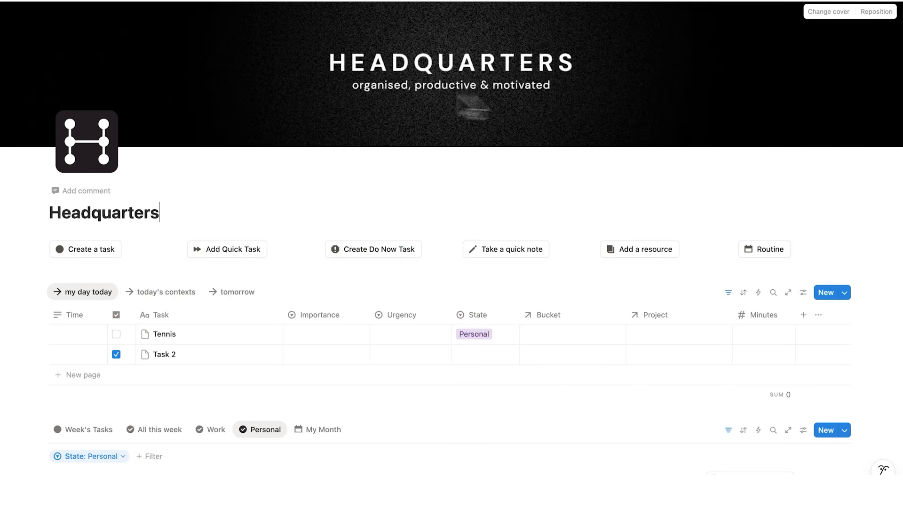
# Step: On the Headquarters page in Notion, add a Formula property to the everything view of My Task List
pyautogui.scroll(-3, 492, 188)
pyautogui.scroll(-6, 492, 167)
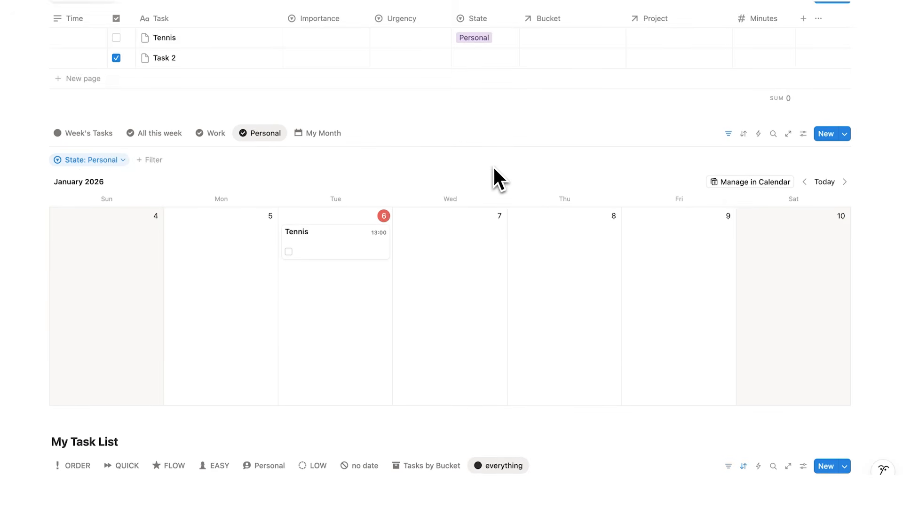
pyautogui.scroll(-4, 492, 167)
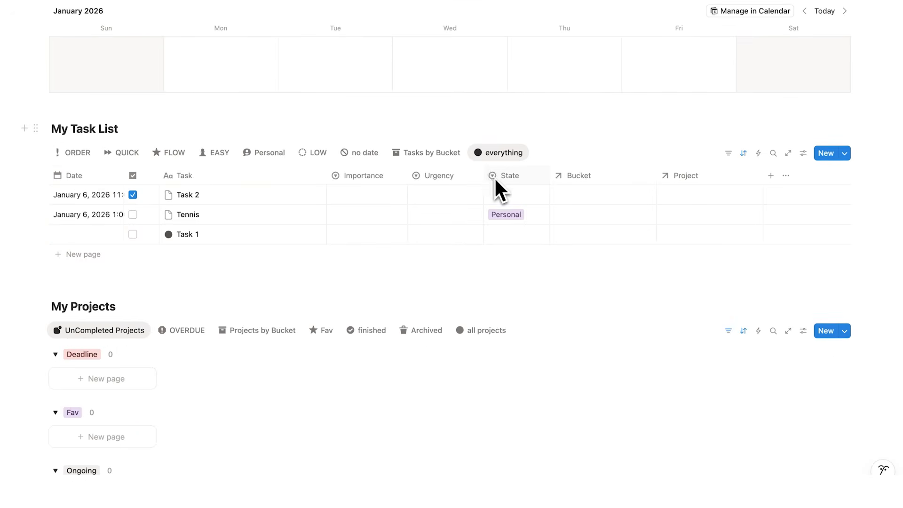
pyautogui.click(775, 179)
pyautogui.scroll(-2, 767, 197)
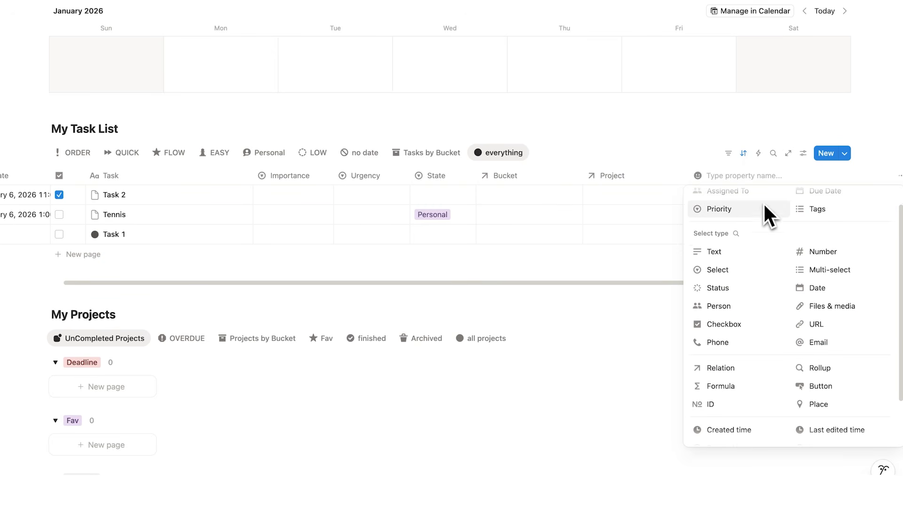
pyautogui.scroll(-1, 743, 264)
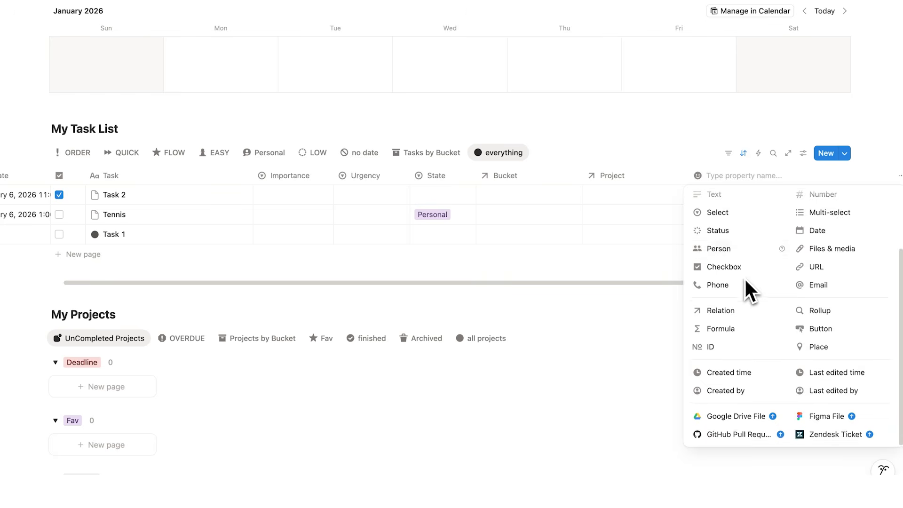
pyautogui.click(739, 330)
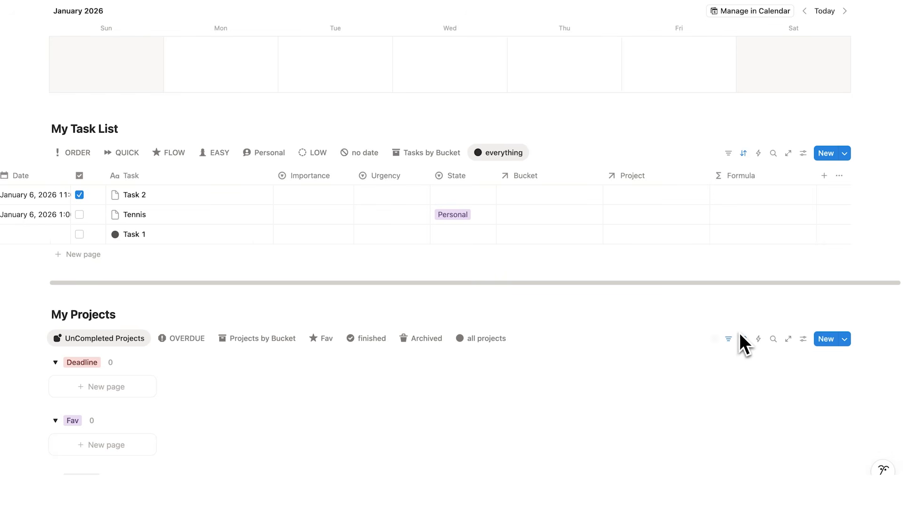
# Step: Set the Formula property to dateBetween(dateEnd(Date), dateStart(Date), "minutes")
pyautogui.click(740, 198)
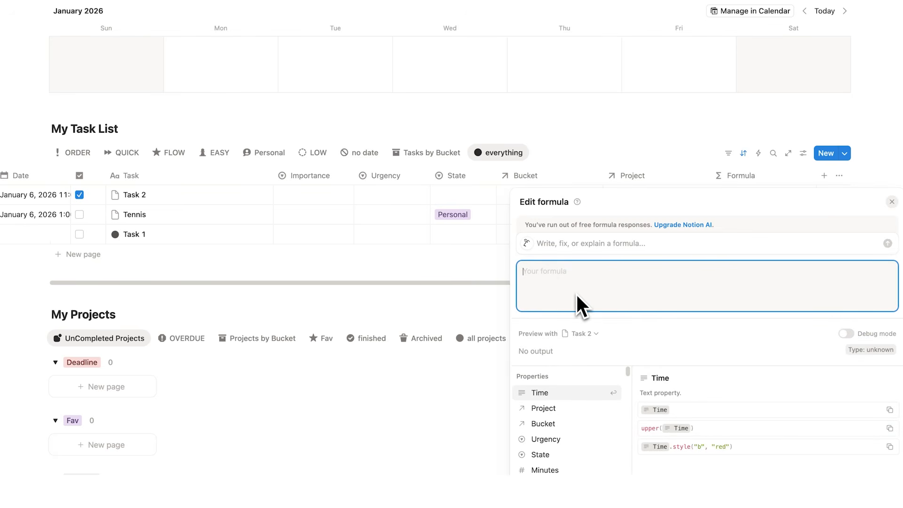
pyautogui.write('dateBetween(dateEnd(Date), dateStart(Date), "minutes")')
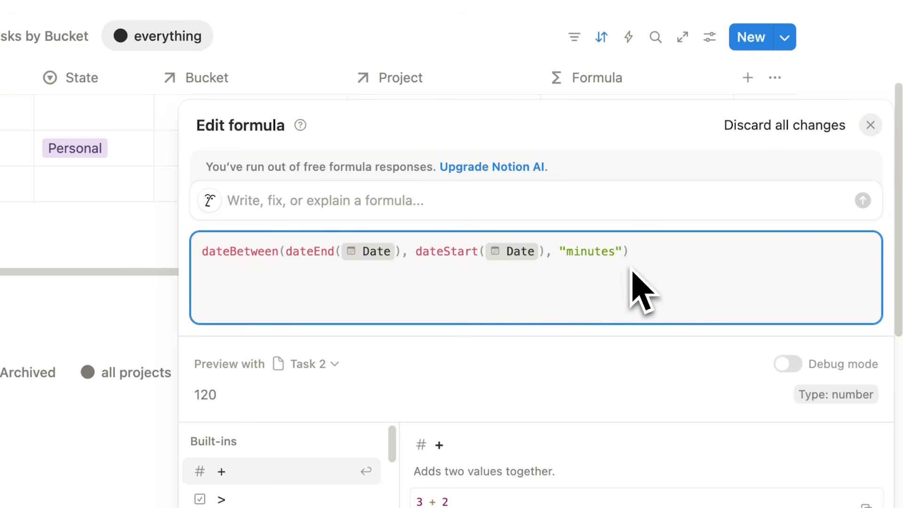
pyautogui.press('Escape')
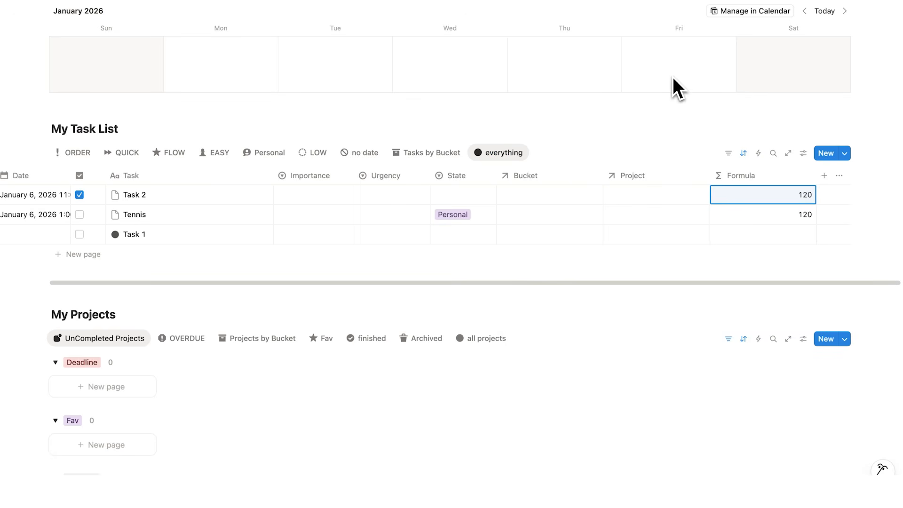
# Step: Move the Formula column in My Task List directly after the Task column
pyautogui.click(672, 77)
pyautogui.moveTo(772, 176); pyautogui.dragTo(343, 196)
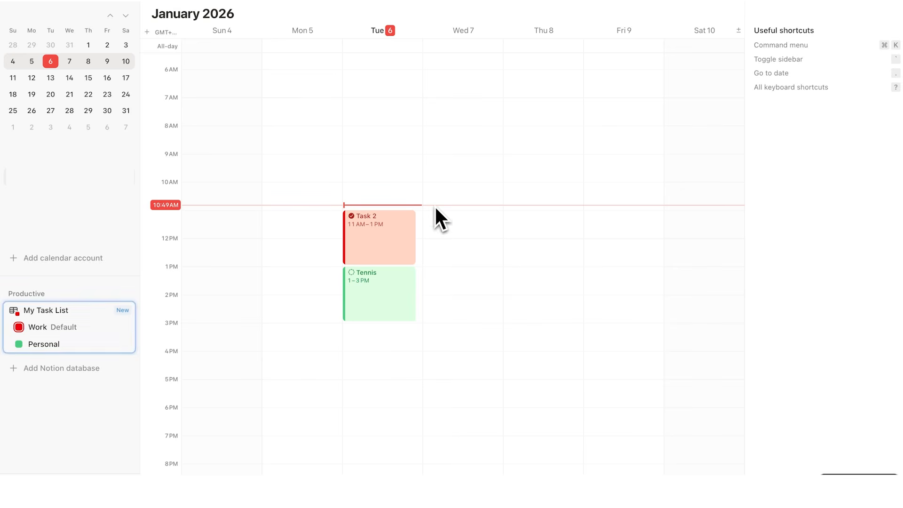
# Step: In Notion Calendar, extend the Tennis entry on Tuesday, January 6 to end at 6 PM
pyautogui.click(372, 302)
pyautogui.moveTo(371, 321); pyautogui.dragTo(463, 390)
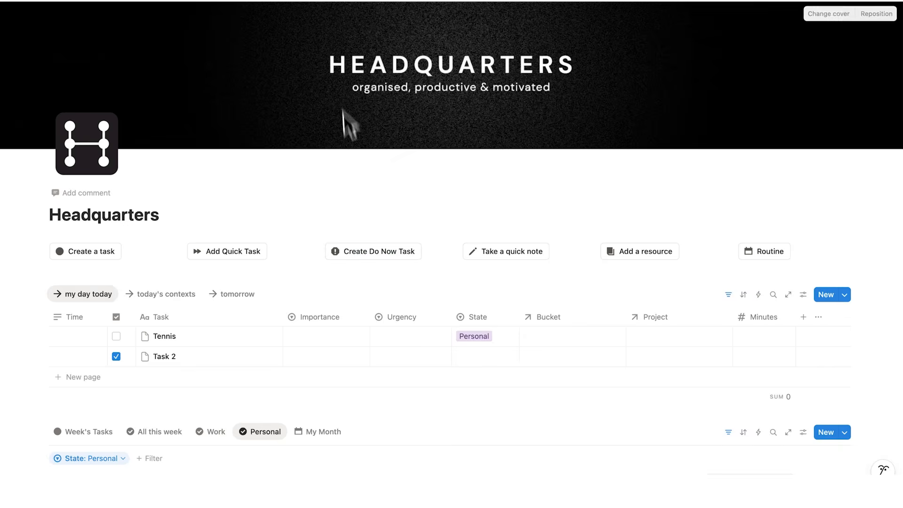
# Step: Back on Notion's Headquarters page, check the Tennis task's Formula value and open the Time Track workspace
pyautogui.scroll(-7, 504, 160)
pyautogui.scroll(-3, 503, 161)
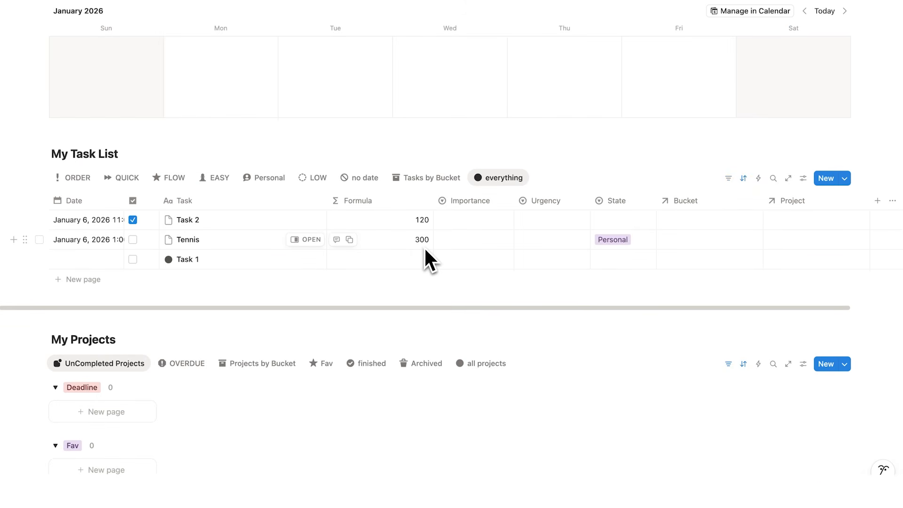
pyautogui.scroll(-9, 425, 236)
pyautogui.scroll(-3, 428, 227)
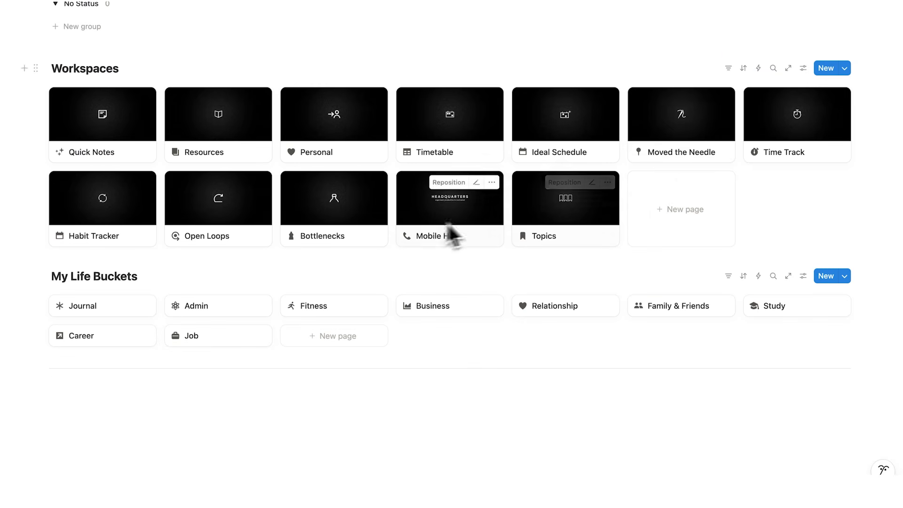
pyautogui.click(752, 126)
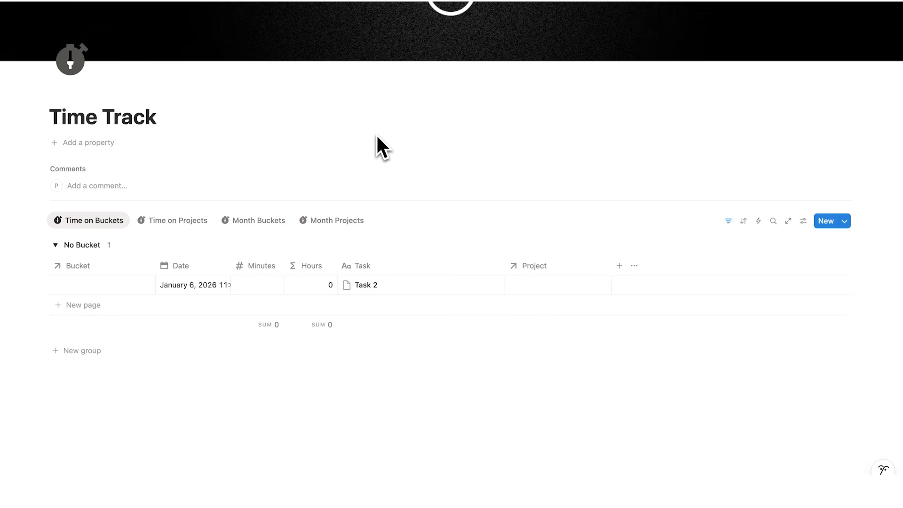
# Step: Show the Formula property in the Time on Buckets view
pyautogui.click(804, 221)
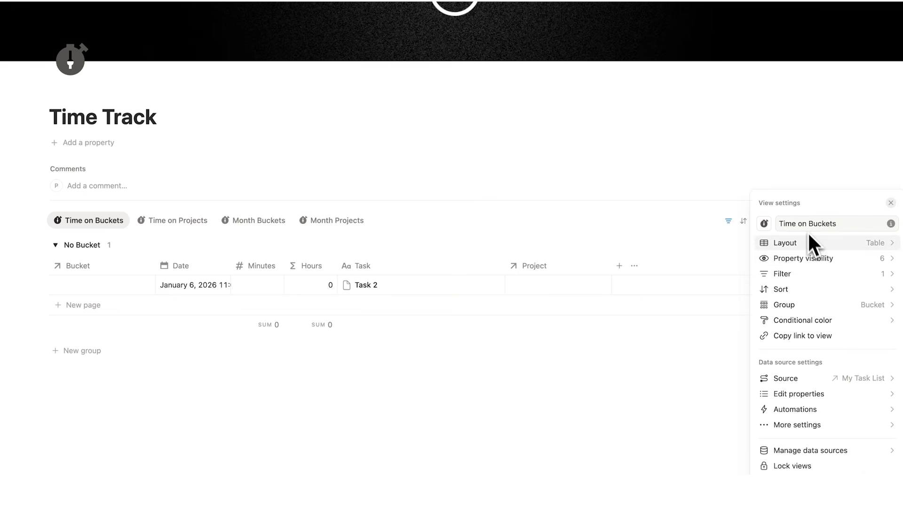
pyautogui.click(816, 257)
pyautogui.scroll(-4, 816, 258)
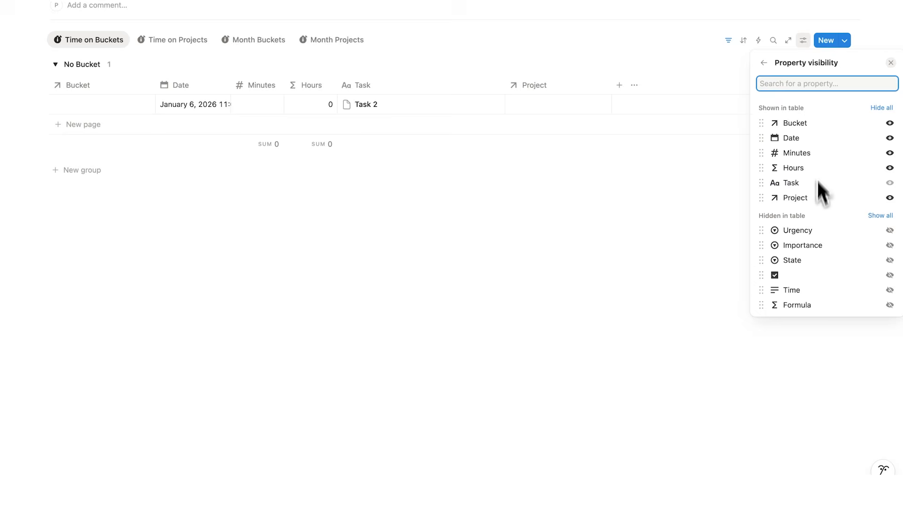
pyautogui.click(890, 304)
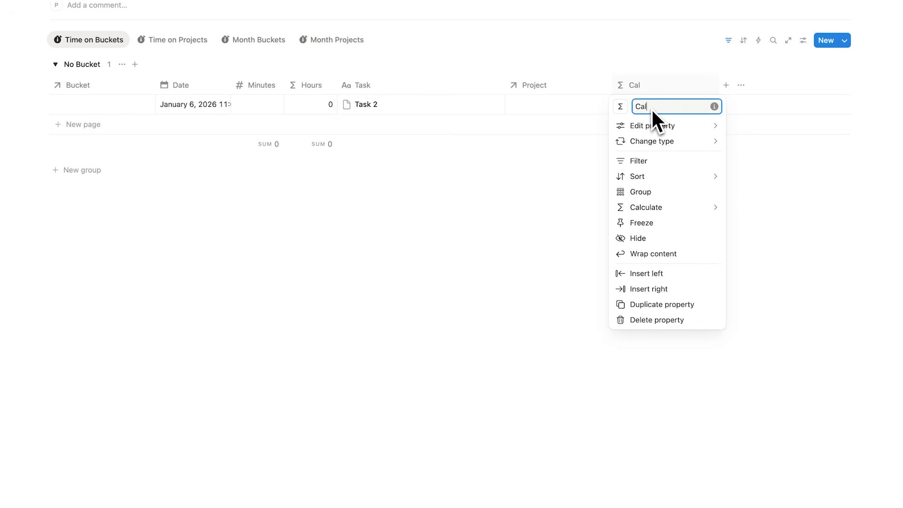
# Step: Rename the Formula property to Cal and place its column between Date and Minutes
pyautogui.click(518, 171)
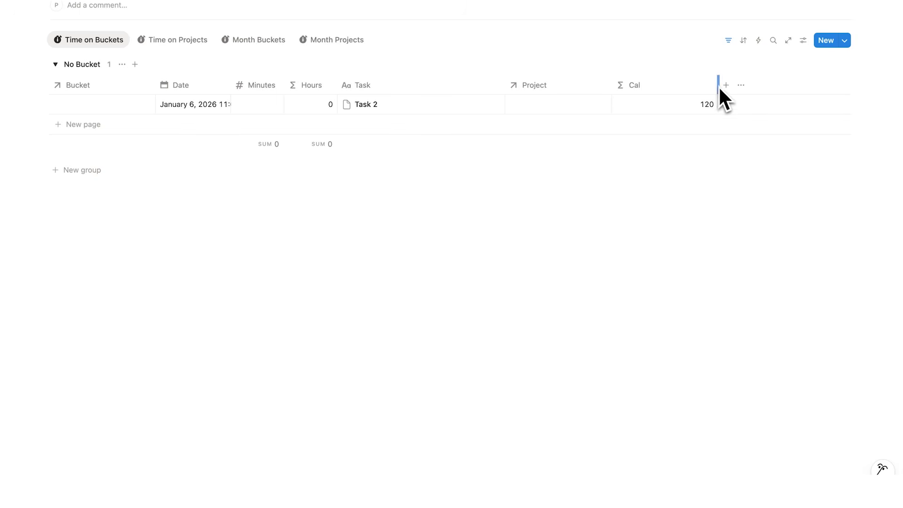
pyautogui.moveTo(659, 84); pyautogui.dragTo(314, 94)
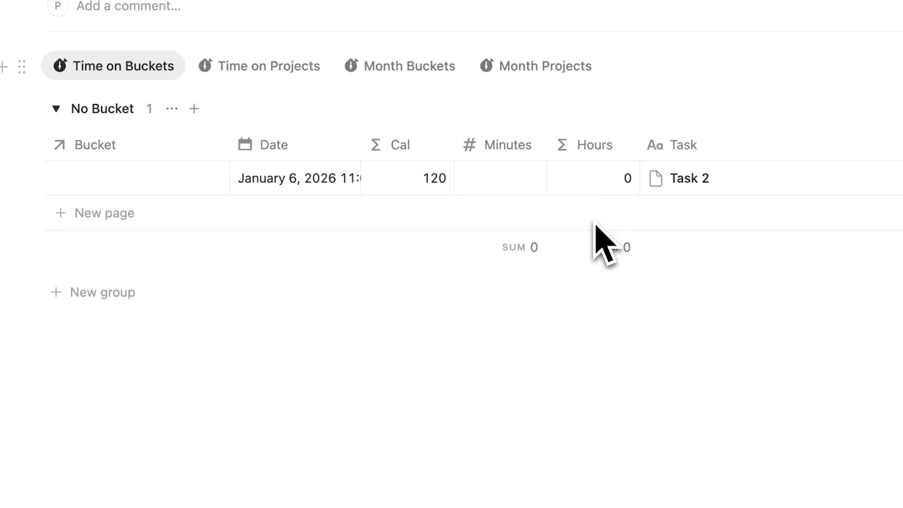
# Step: Set the Minutes value of Task 2 to 60
pyautogui.click(527, 186)
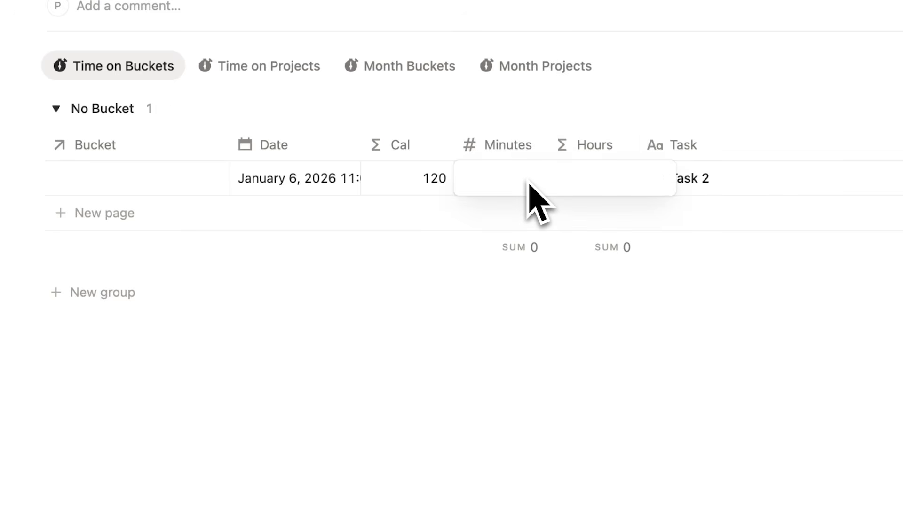
pyautogui.write('60')
pyautogui.press('Return')
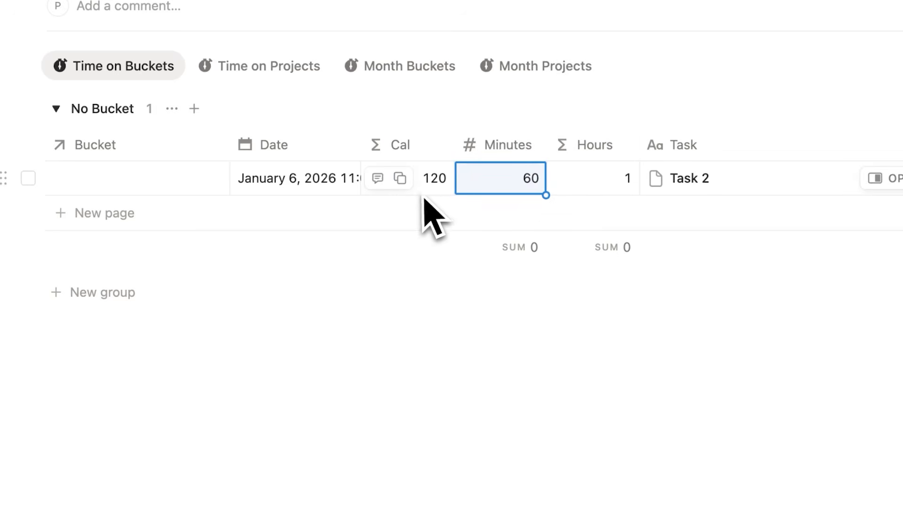